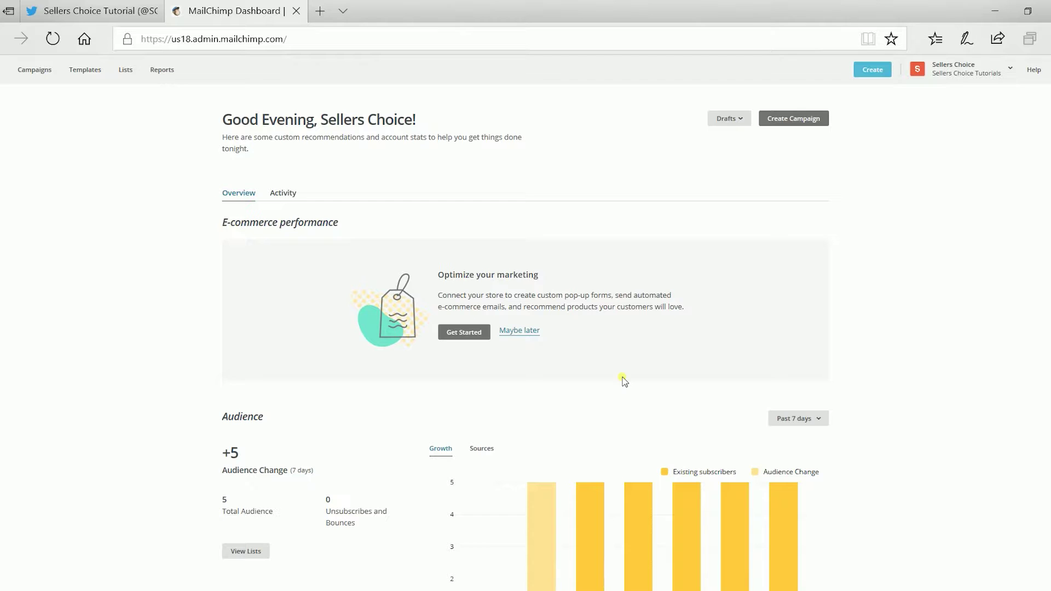
# Return from the Twitter profile to MailChimp and open the account's Integrations page.
pyautogui.click(34, 6)
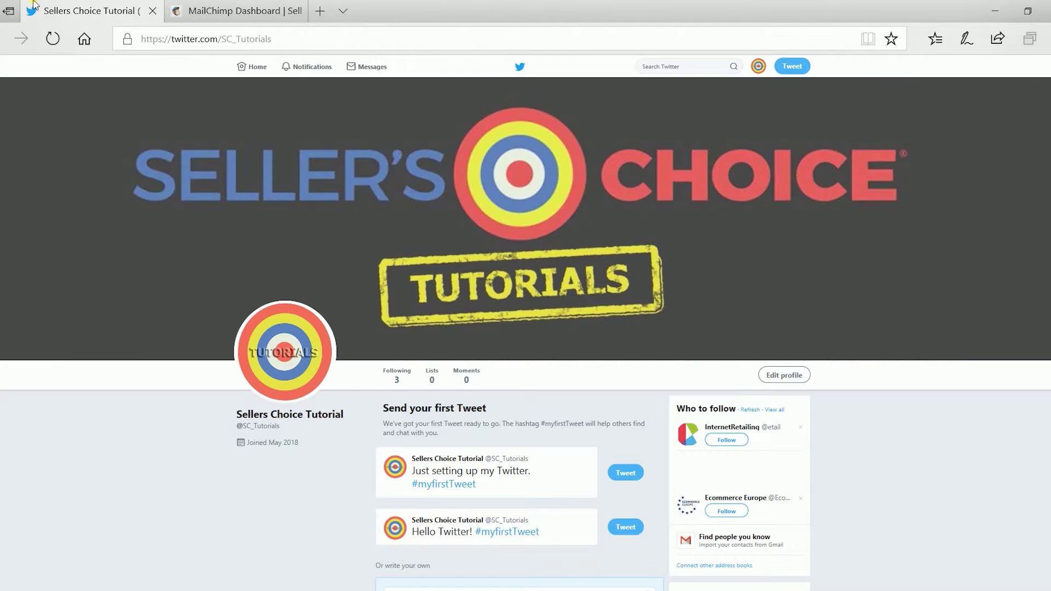
pyautogui.click(225, 10)
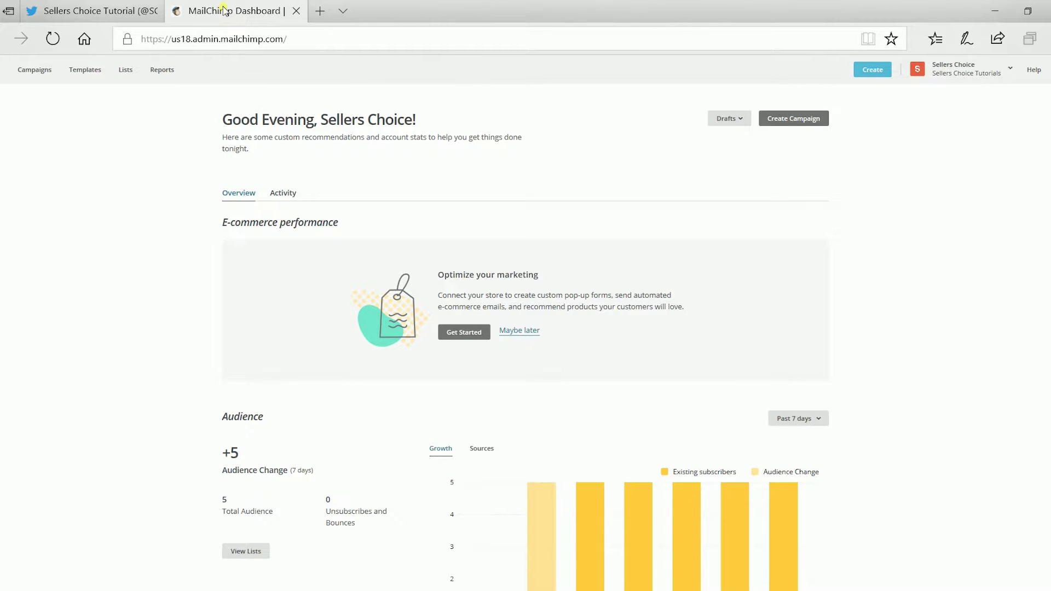
pyautogui.click(532, 417)
pyautogui.click(918, 69)
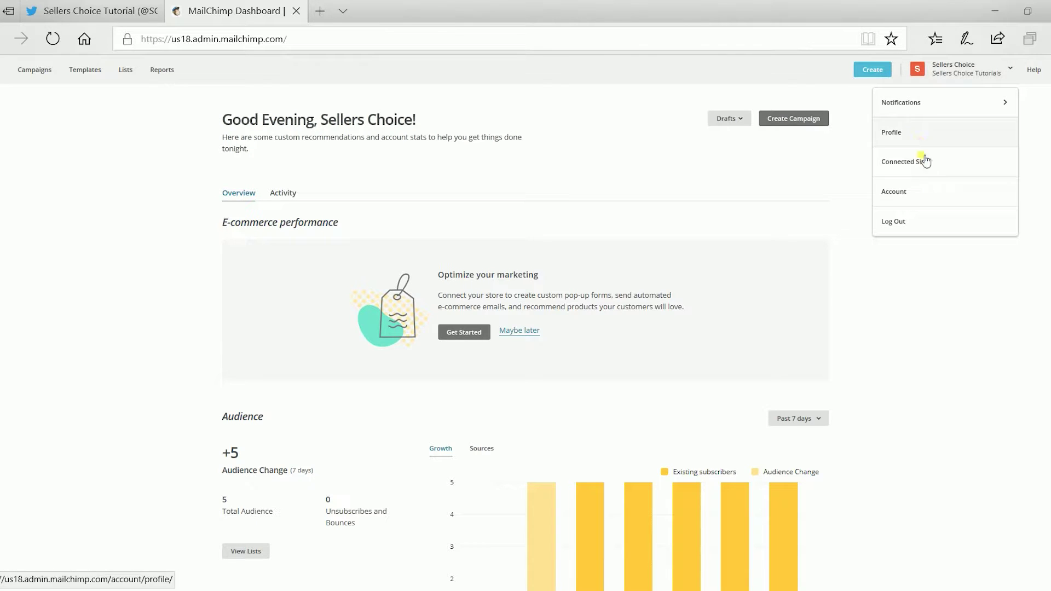
pyautogui.click(919, 202)
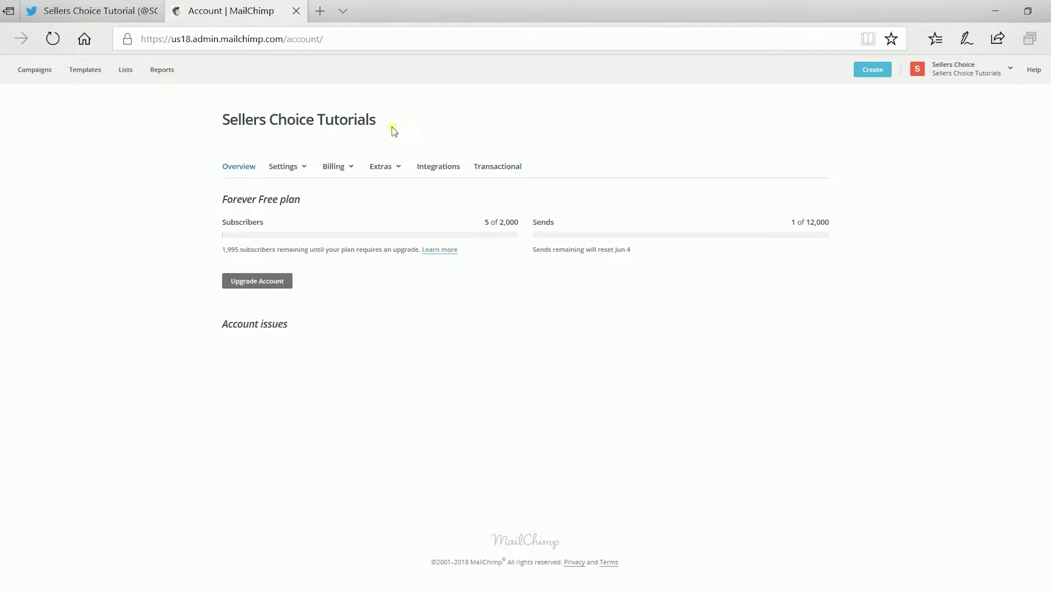
pyautogui.click(443, 167)
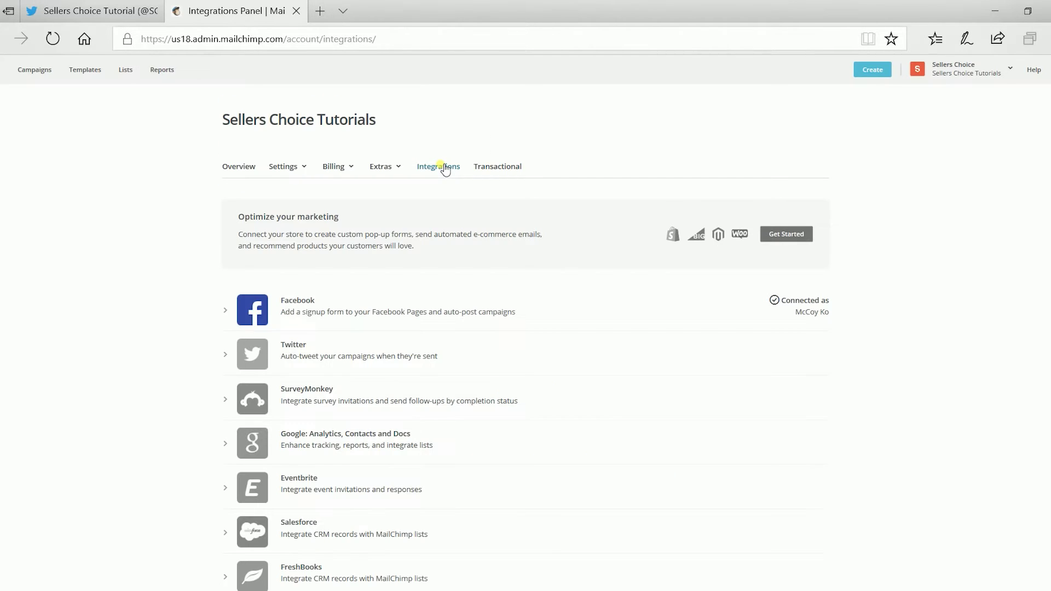
# Expand the Twitter integration and choose Twitter Test List as the list to connect.
pyautogui.click(268, 361)
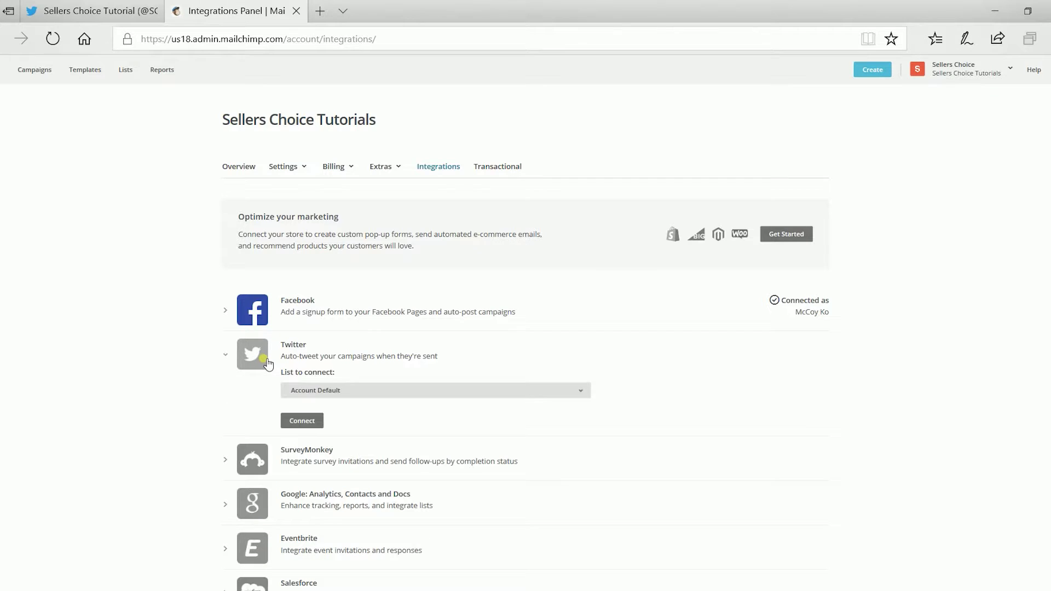
pyautogui.click(344, 403)
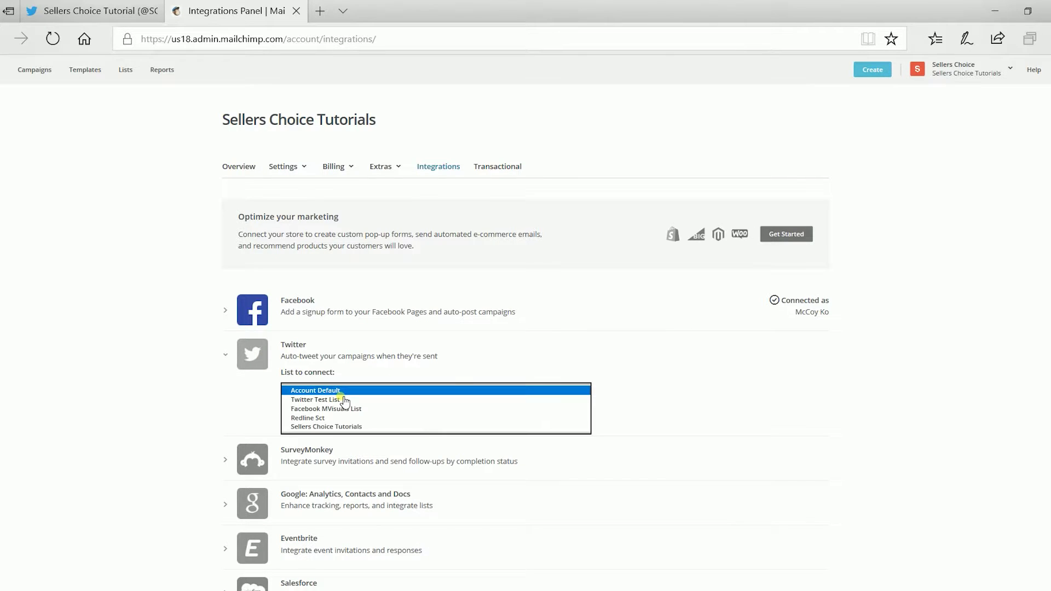
pyautogui.click(345, 401)
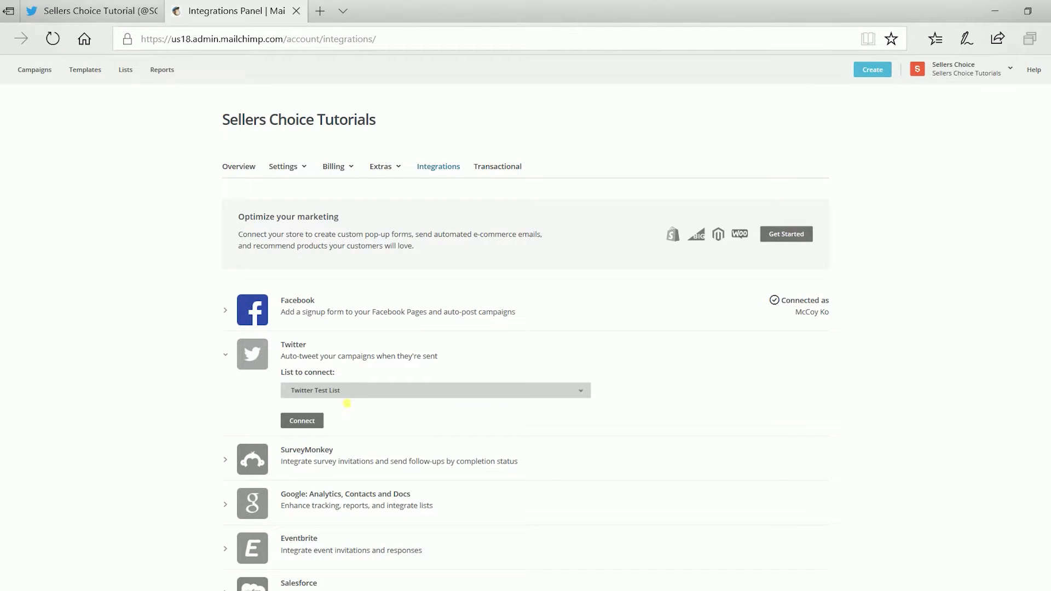
# Connect the Twitter account and authorize the MailChimp app on Twitter's authorization page.
pyautogui.click(302, 421)
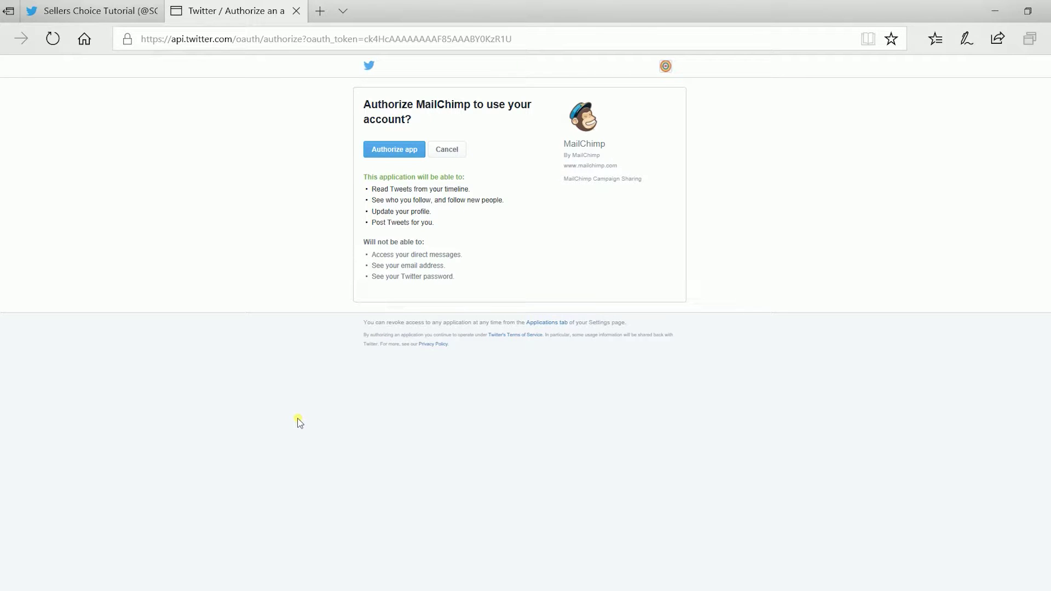
pyautogui.click(411, 152)
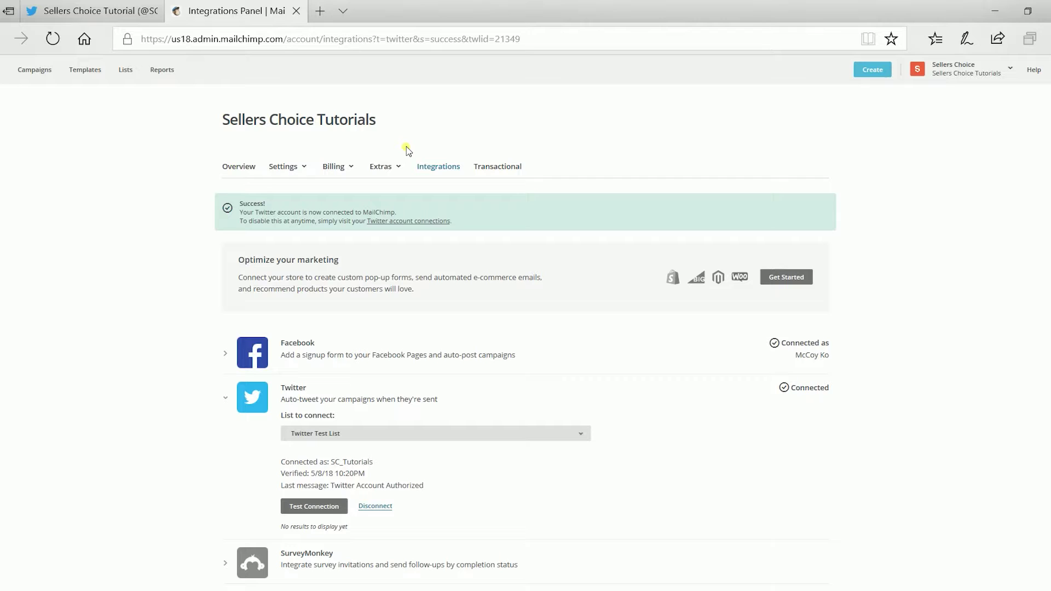
# Collapse the Twitter integration row and go to the Campaigns page.
pyautogui.click(242, 404)
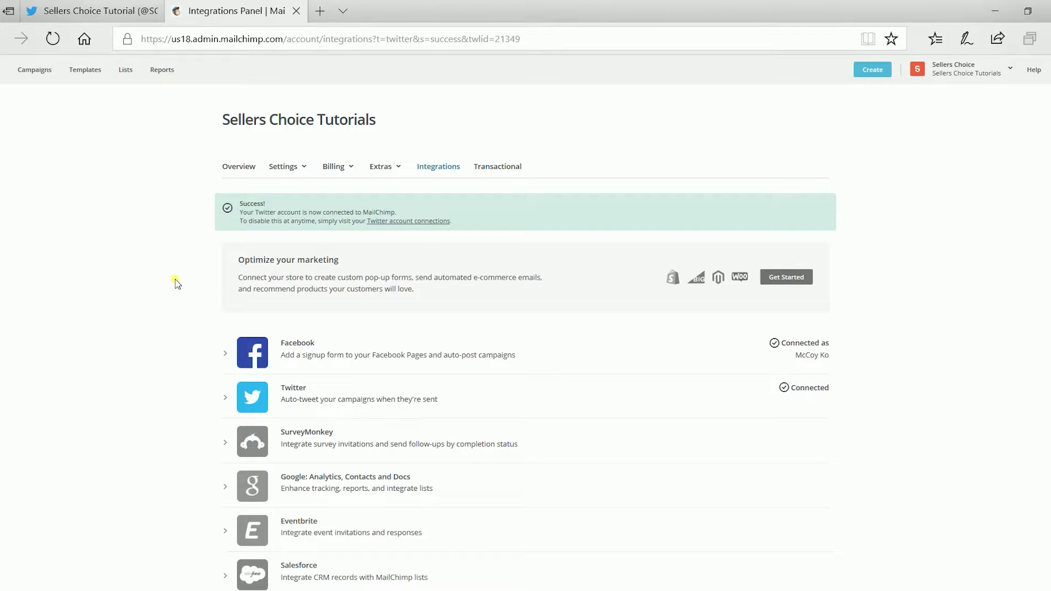
pyautogui.click(39, 72)
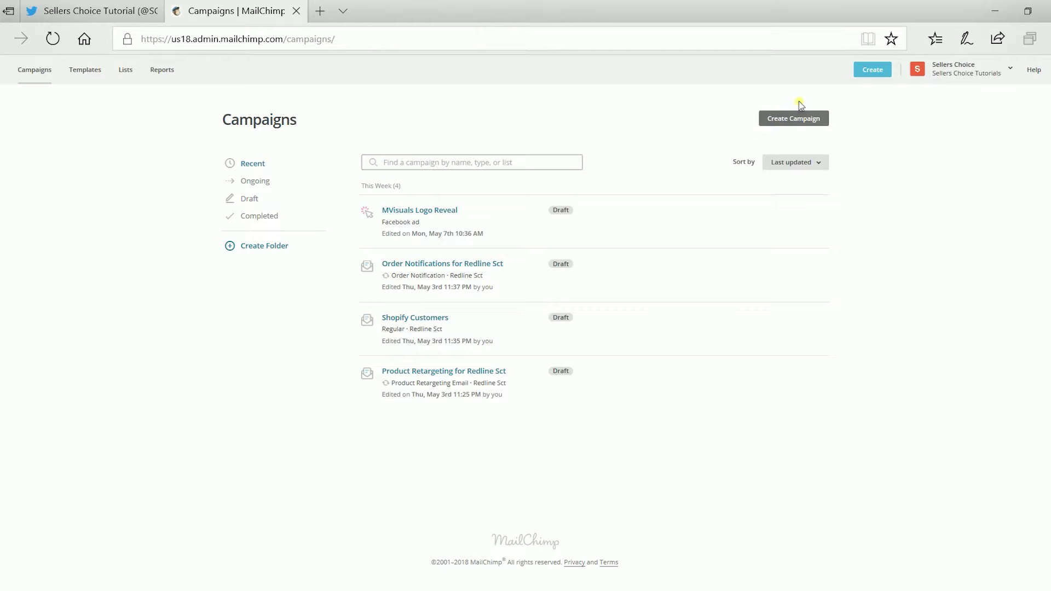
# Create a new email campaign named 'Twitter Test Campaign' and begin building it.
pyautogui.click(788, 119)
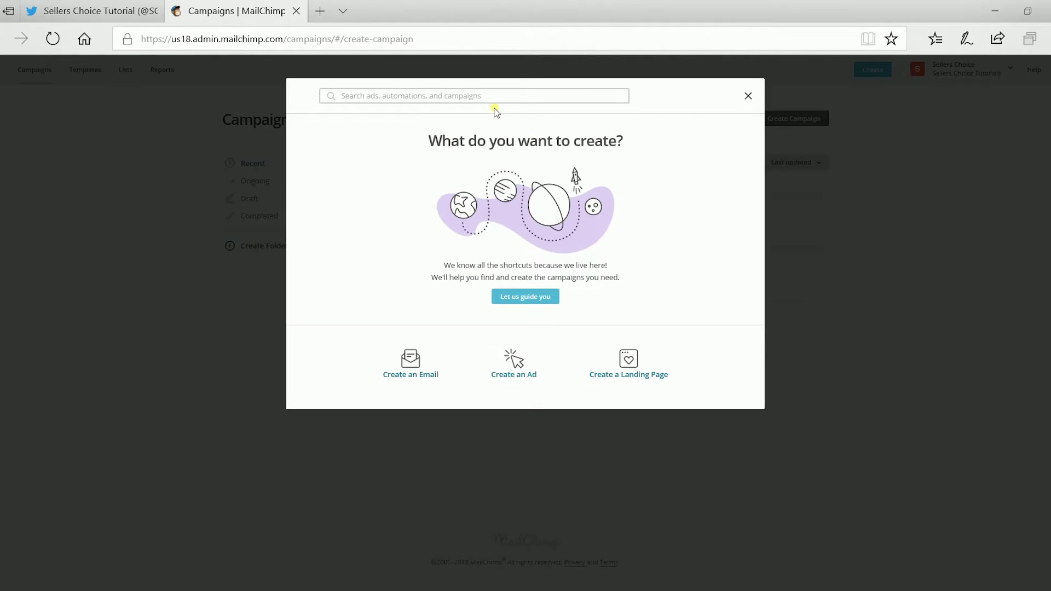
pyautogui.click(411, 377)
pyautogui.click(440, 272)
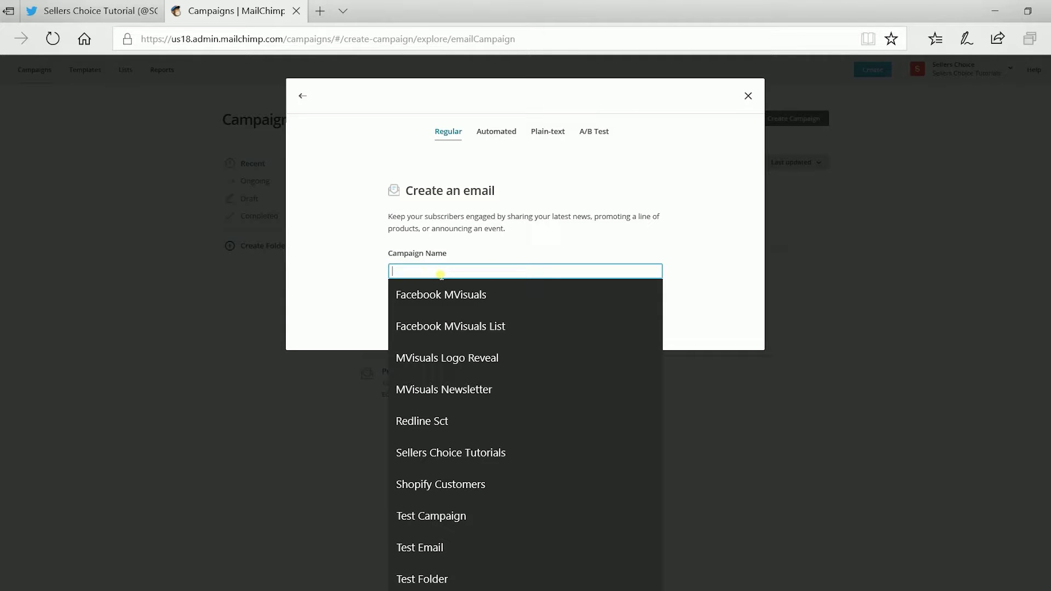
pyautogui.write('Twitter')
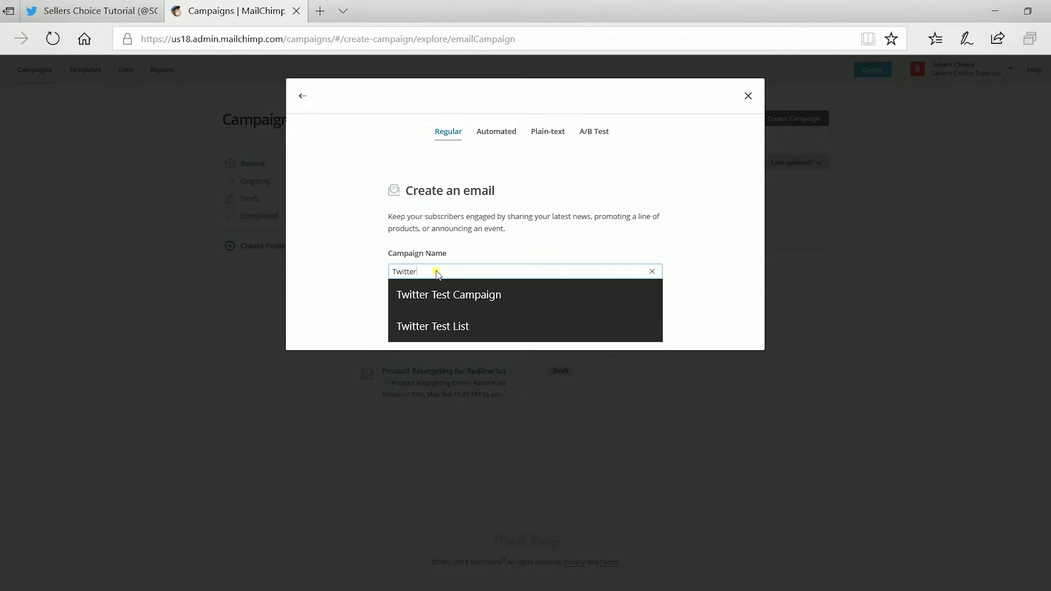
pyautogui.press('Down')
pyautogui.press('Return')
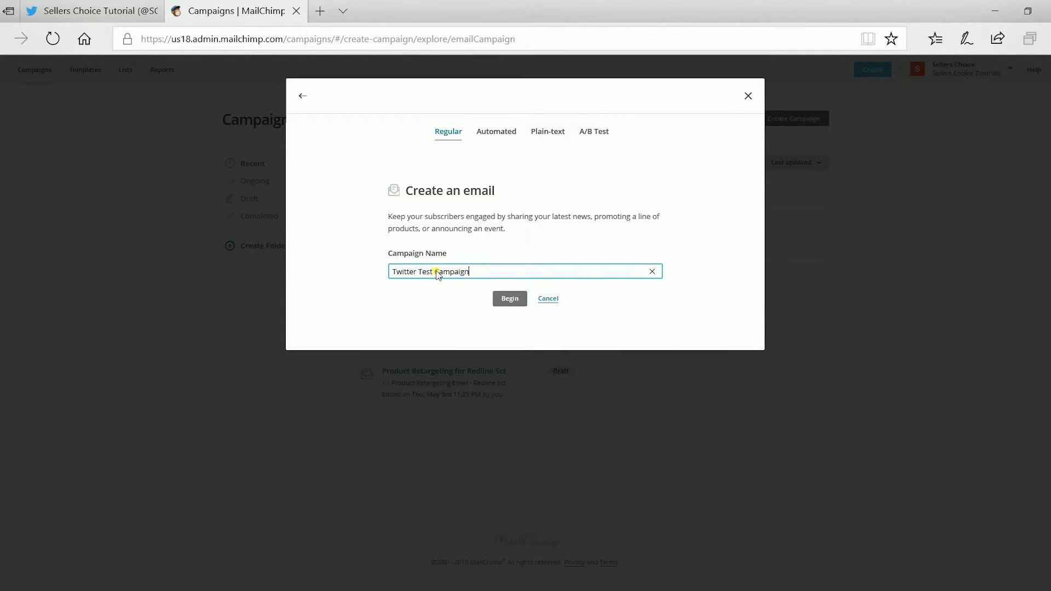
pyautogui.click(508, 299)
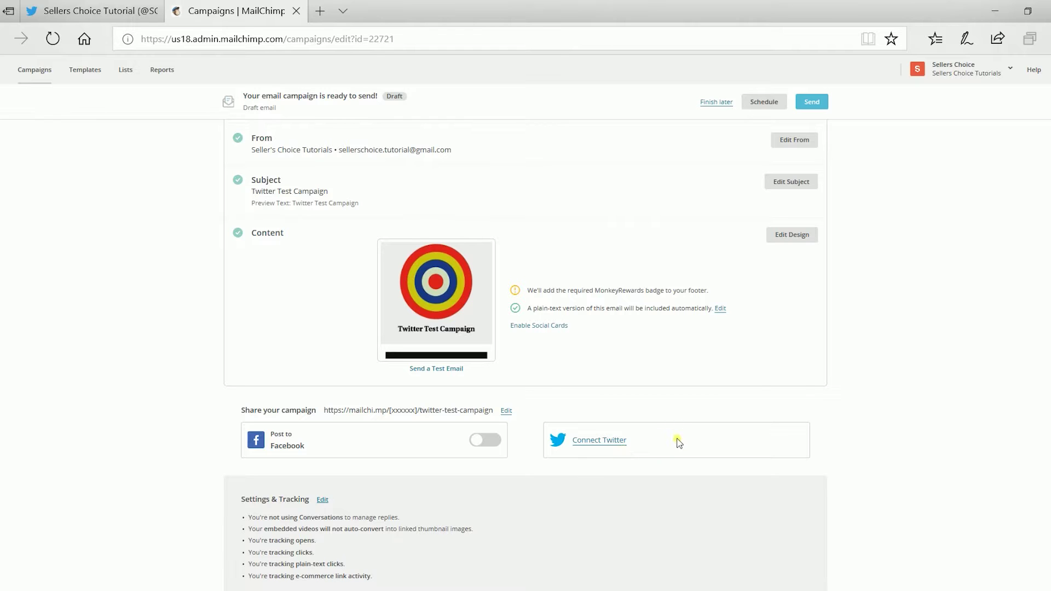
# Connect Twitter to the Twitter Test Campaign and authorize MailChimp to post for the account.
pyautogui.click(579, 441)
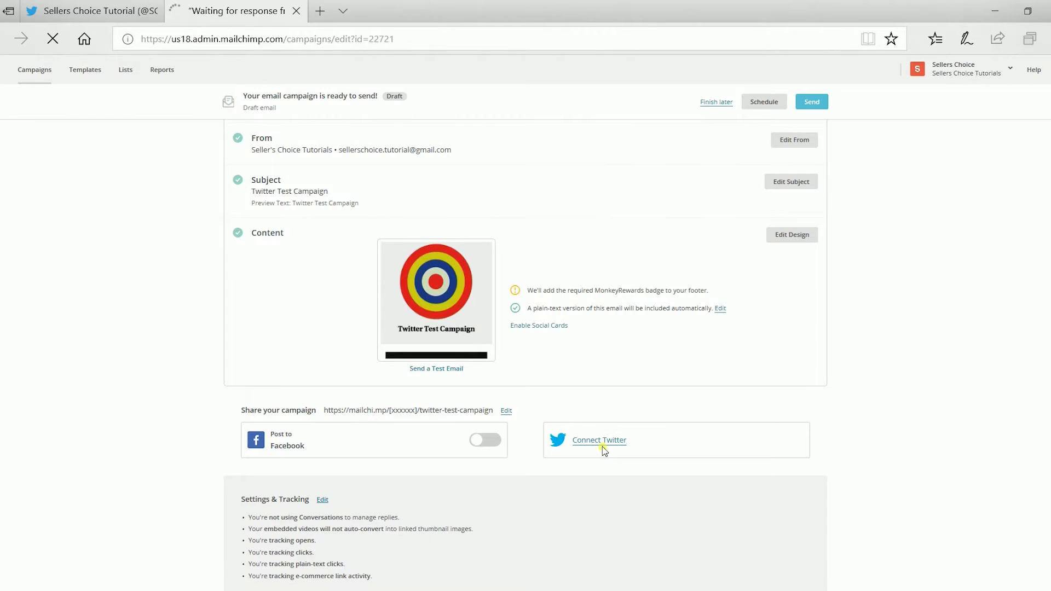
pyautogui.click(394, 151)
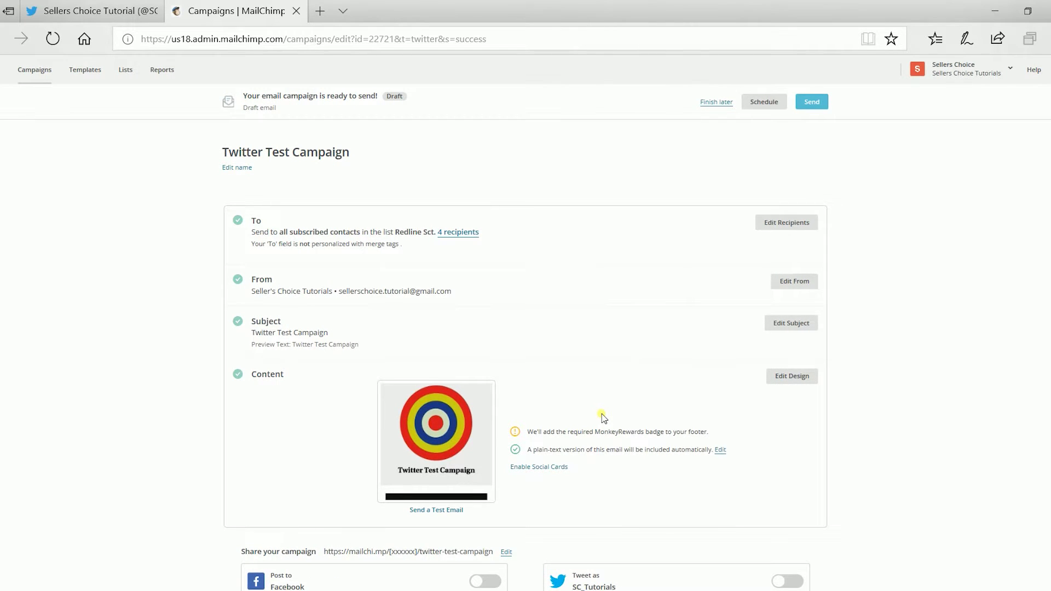
pyautogui.scroll(-4, 602, 418)
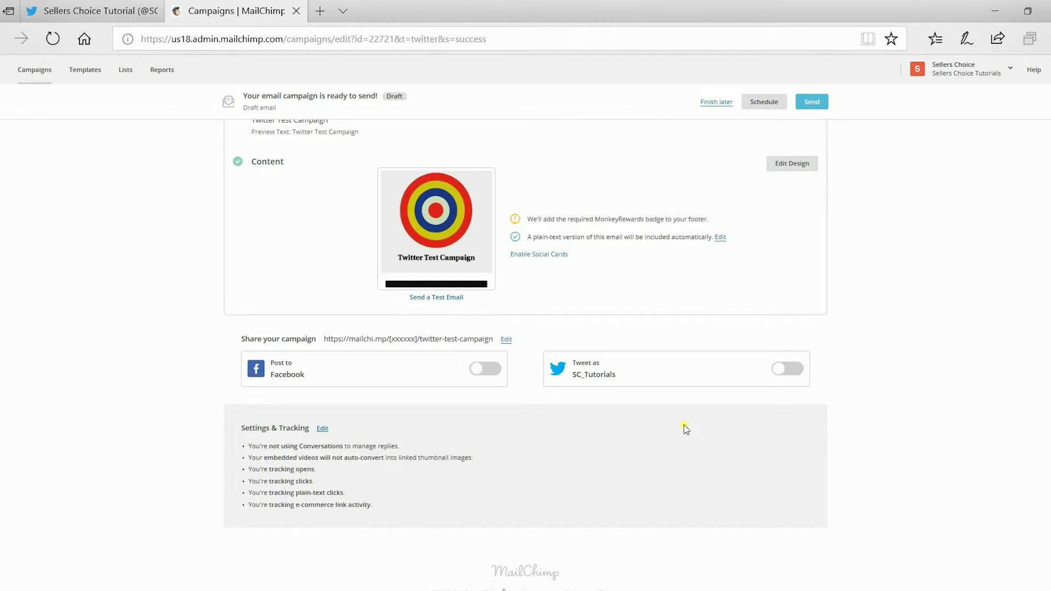
# Turn on auto-tweeting and reword the tweet before the *|URL|* tag.
pyautogui.click(791, 372)
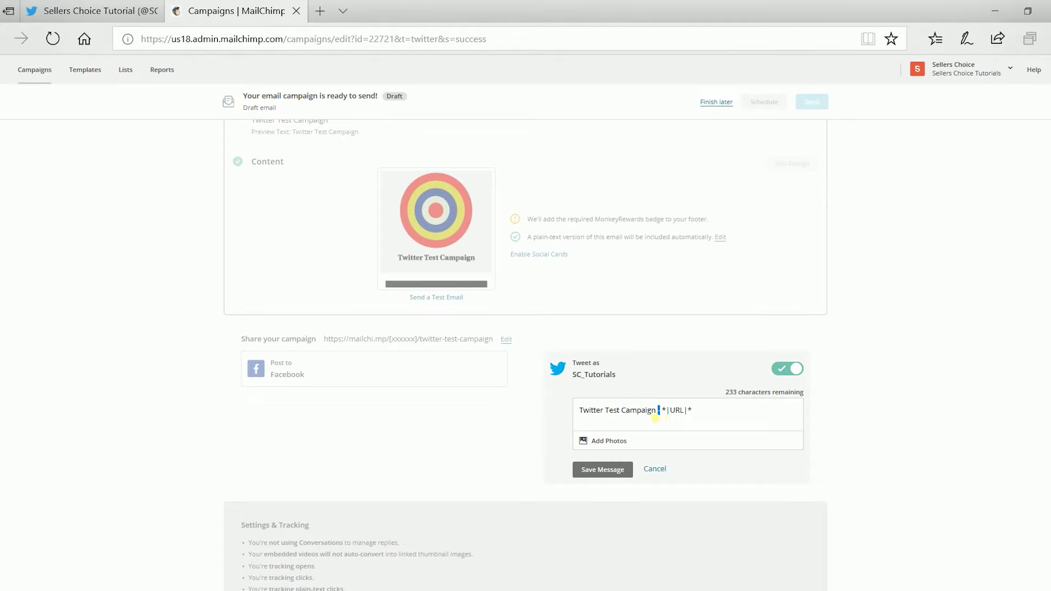
pyautogui.moveTo(661, 414); pyautogui.dragTo(579, 412)
pyautogui.click(660, 416)
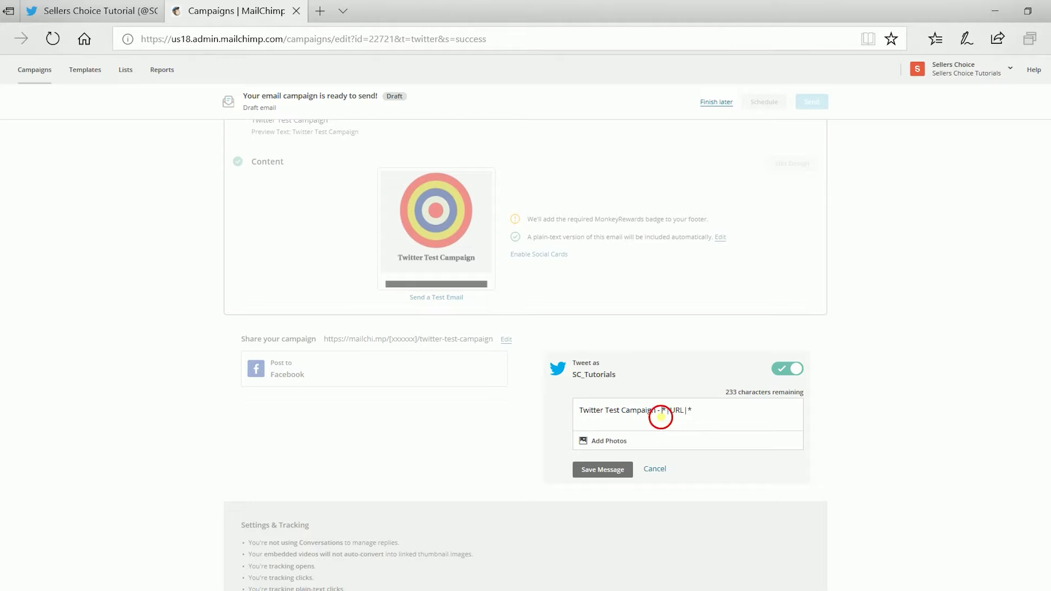
# Attach the Tutorials banner image to the tweet from the Content Manager.
pyautogui.click(590, 441)
pyautogui.click(338, 186)
pyautogui.click(501, 186)
pyautogui.click(664, 186)
pyautogui.click(174, 324)
pyautogui.click(326, 323)
pyautogui.click(865, 190)
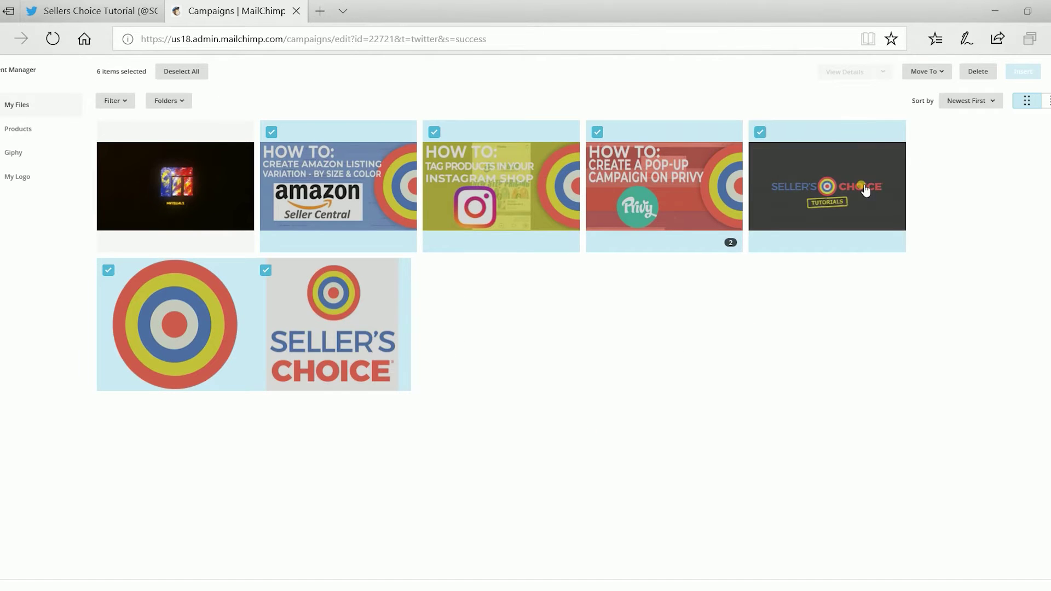
pyautogui.click(865, 190)
pyautogui.click(337, 186)
pyautogui.click(326, 324)
pyautogui.click(501, 186)
pyautogui.click(664, 186)
pyautogui.click(827, 186)
pyautogui.click(174, 324)
# Add the target circle, Amazon and Instagram images as further tweet photos.
pyautogui.click(1023, 71)
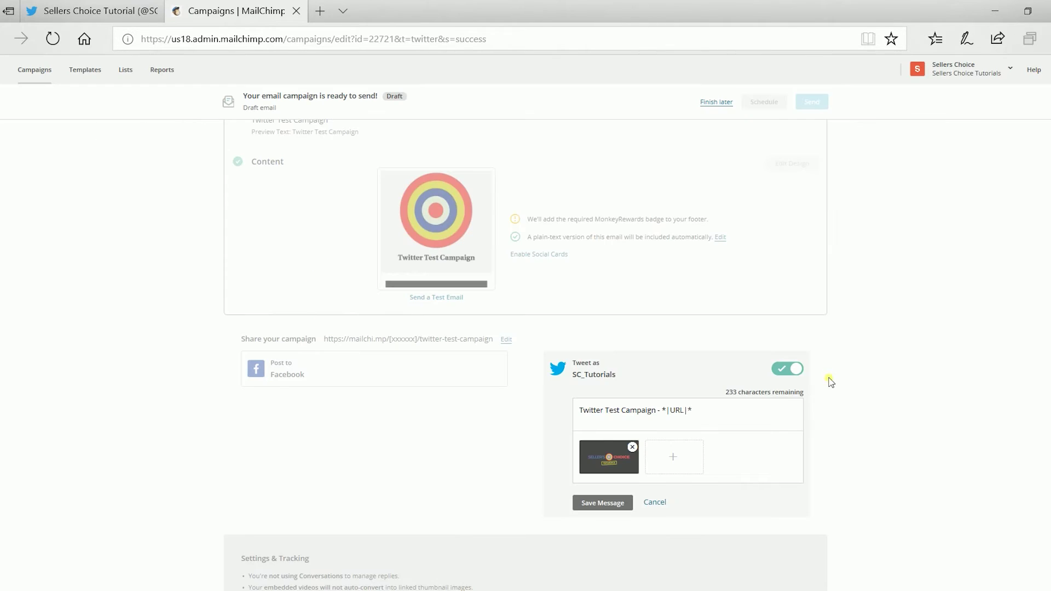
pyautogui.click(679, 466)
pyautogui.click(174, 324)
pyautogui.click(1023, 71)
pyautogui.click(734, 457)
pyautogui.click(337, 186)
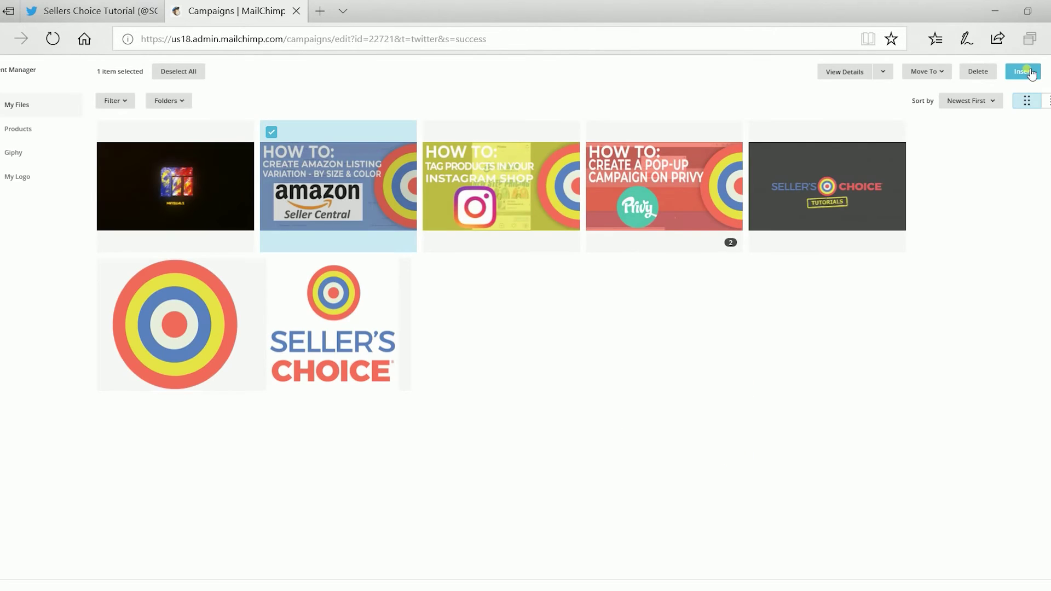
pyautogui.click(1024, 71)
pyautogui.click(777, 458)
pyautogui.click(501, 186)
pyautogui.click(1023, 71)
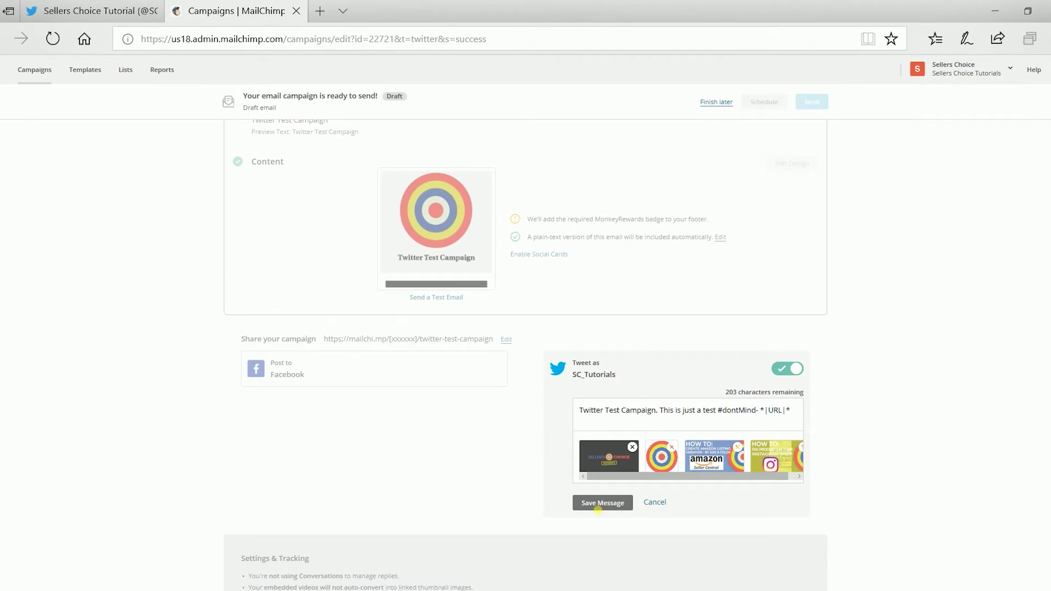
# Save the four-image tweet and send the campaign now to the 4 subscribers.
pyautogui.click(601, 511)
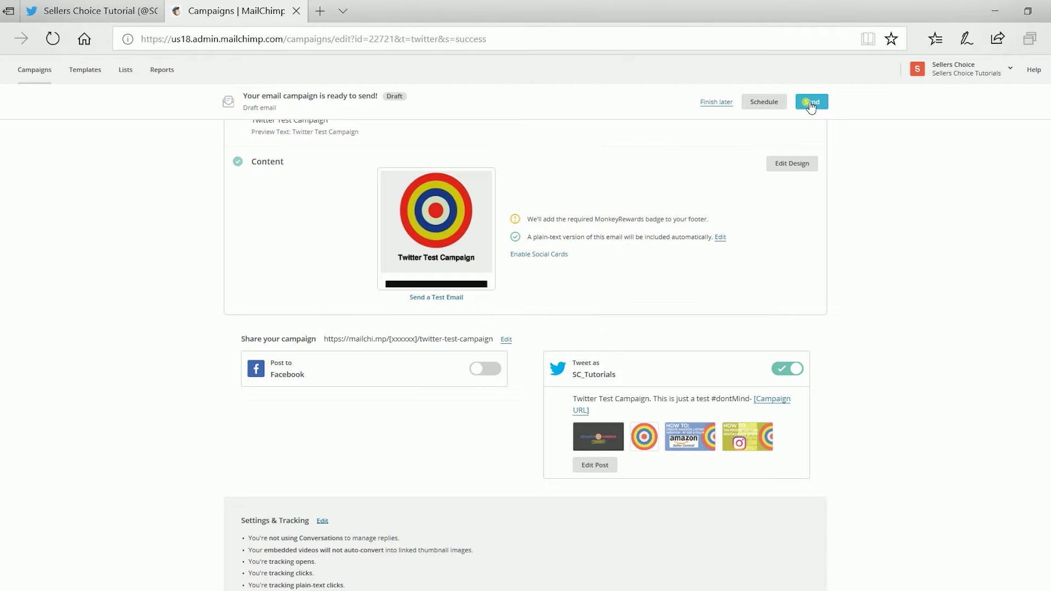
pyautogui.click(810, 104)
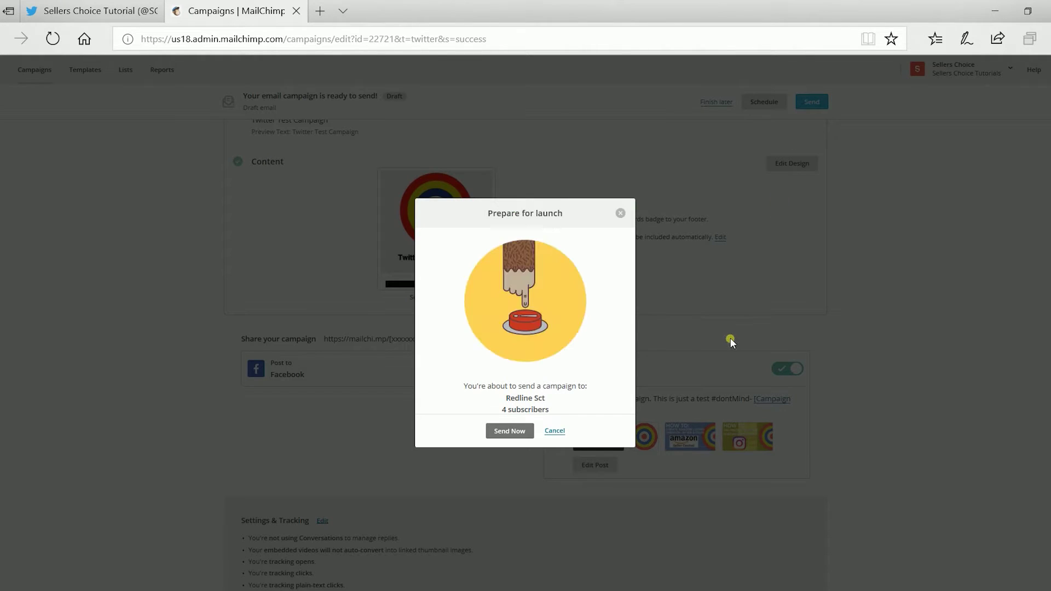
pyautogui.click(500, 430)
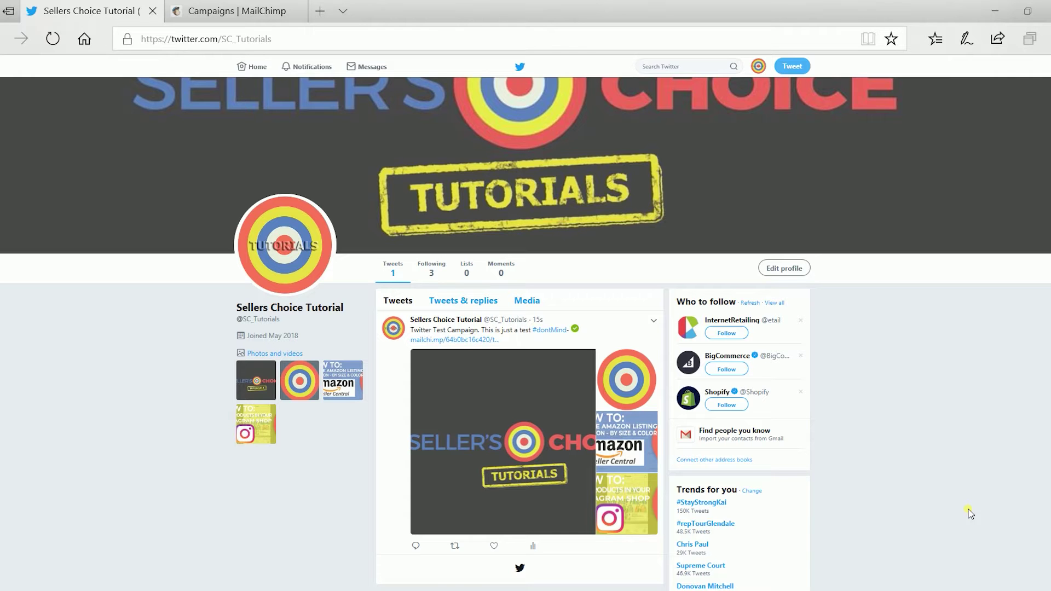
# Check the posted campaign tweet and its images on the Twitter profile, then return to MailChimp.
pyautogui.moveTo(581, 332)
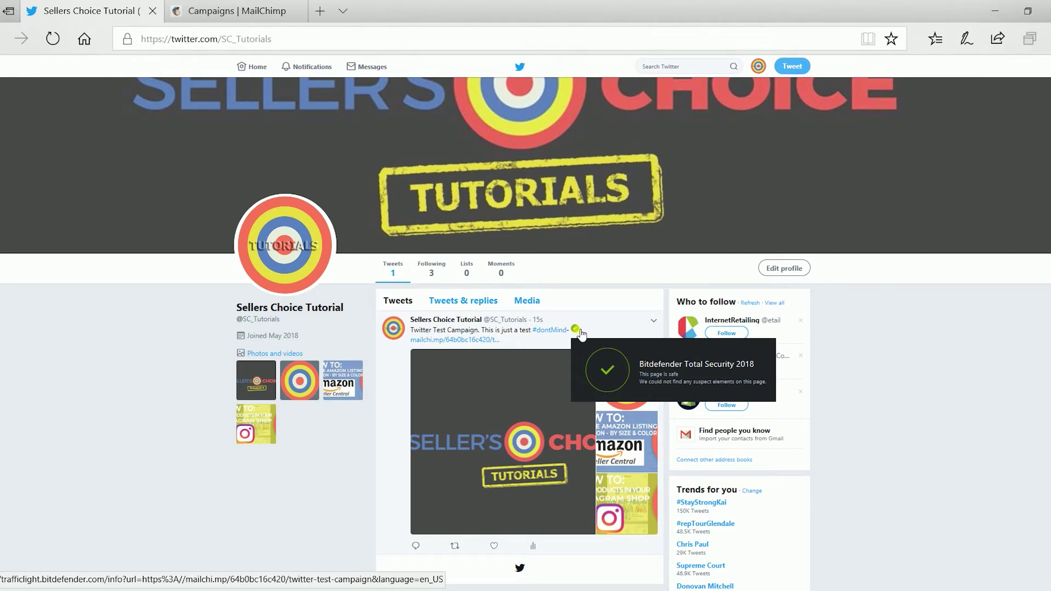
pyautogui.click(950, 481)
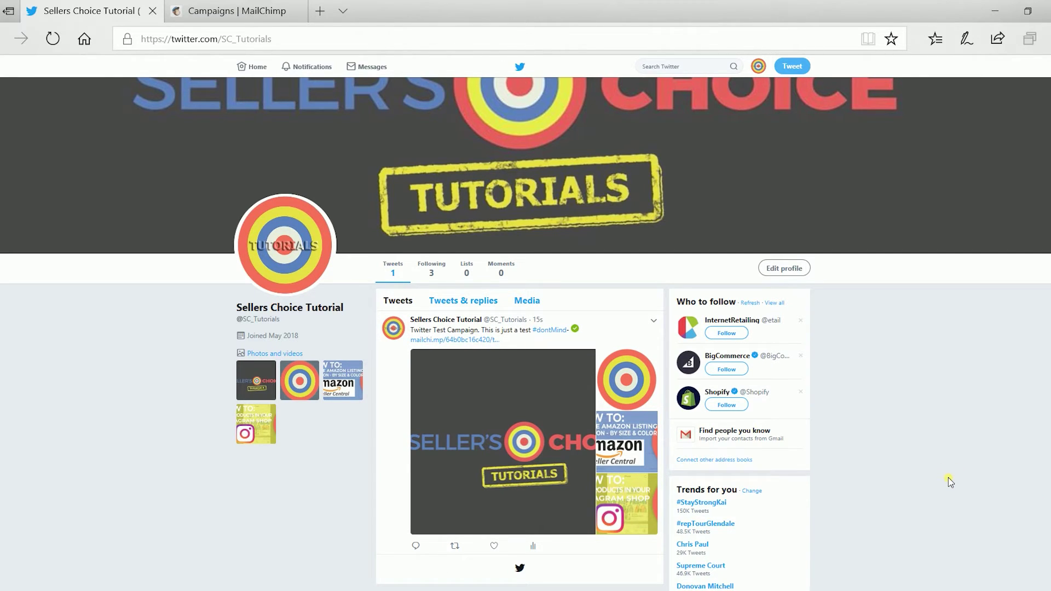
pyautogui.scroll(2, 950, 482)
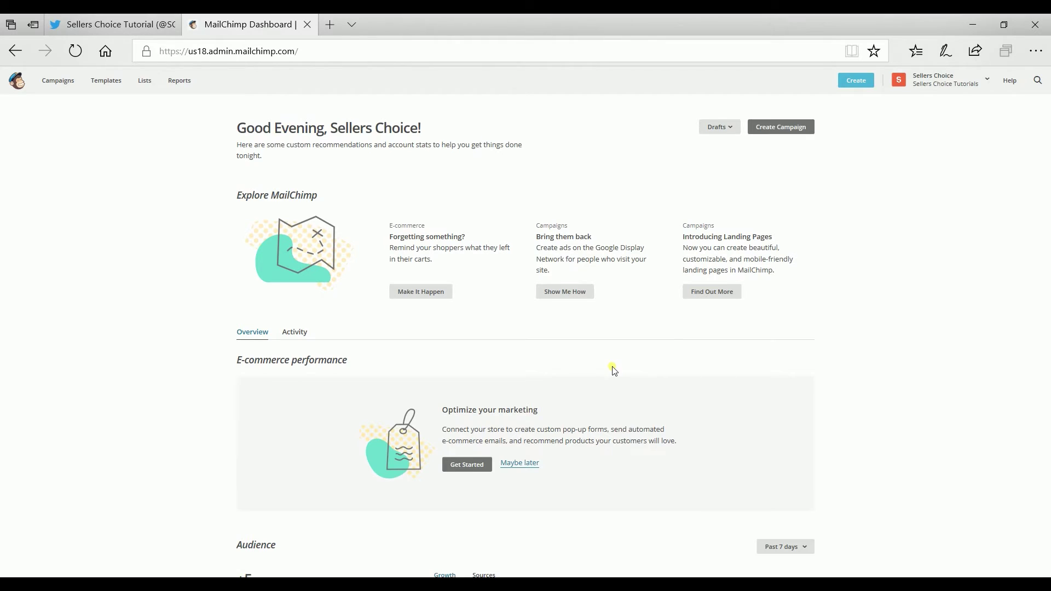
# Disconnect Twitter under Account > Integrations, collapse its row and go back to the dashboard.
pyautogui.click(931, 86)
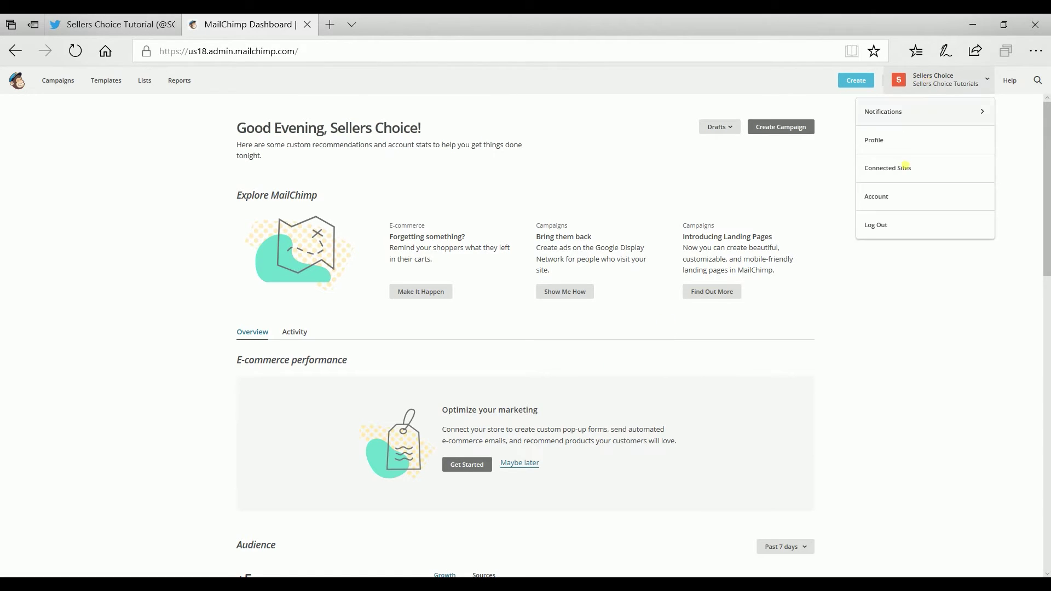
pyautogui.click(894, 201)
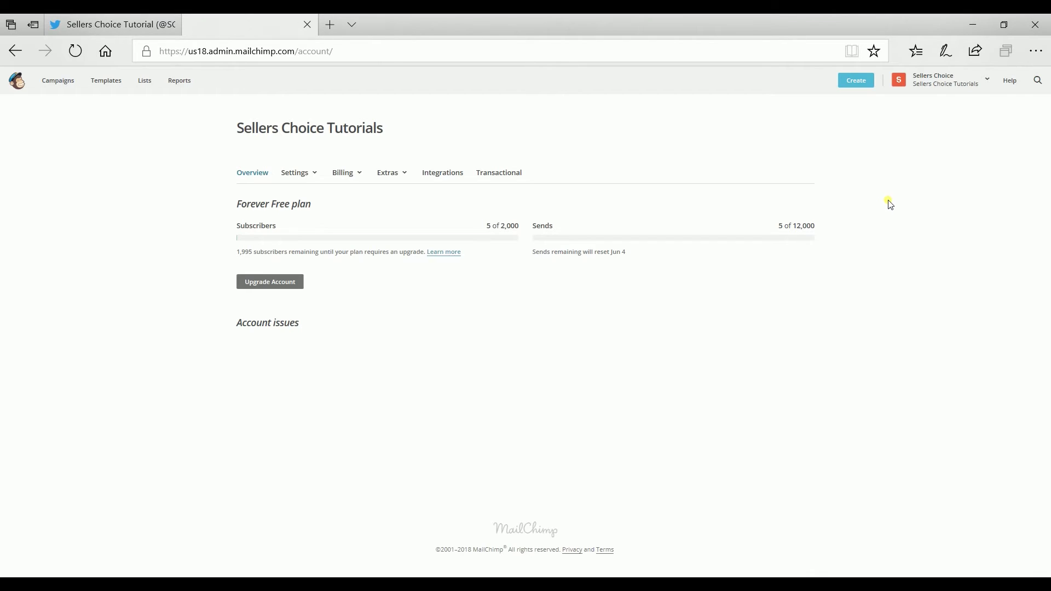
pyautogui.click(436, 175)
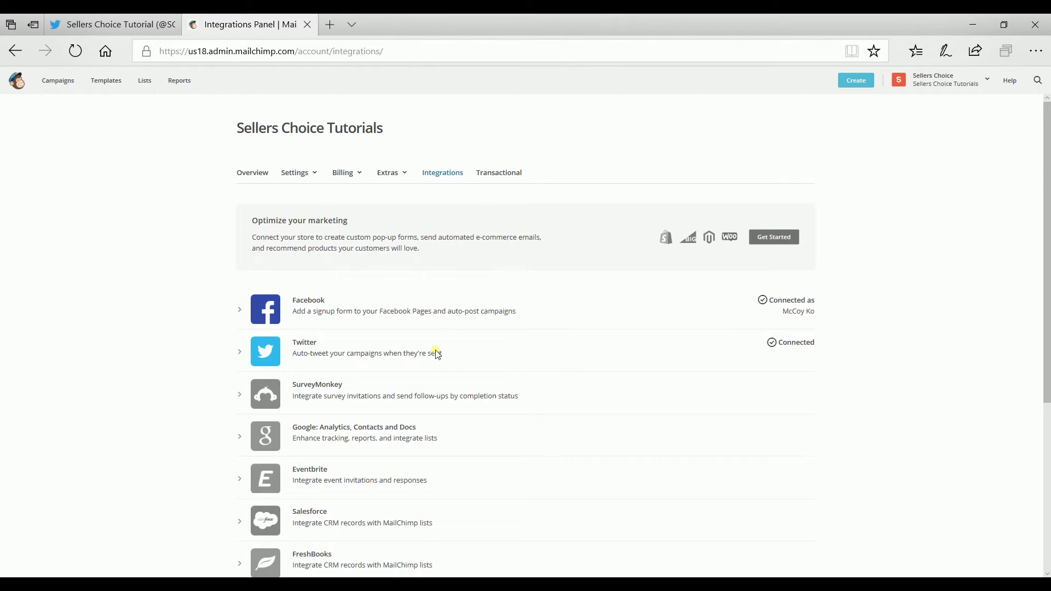
pyautogui.click(438, 354)
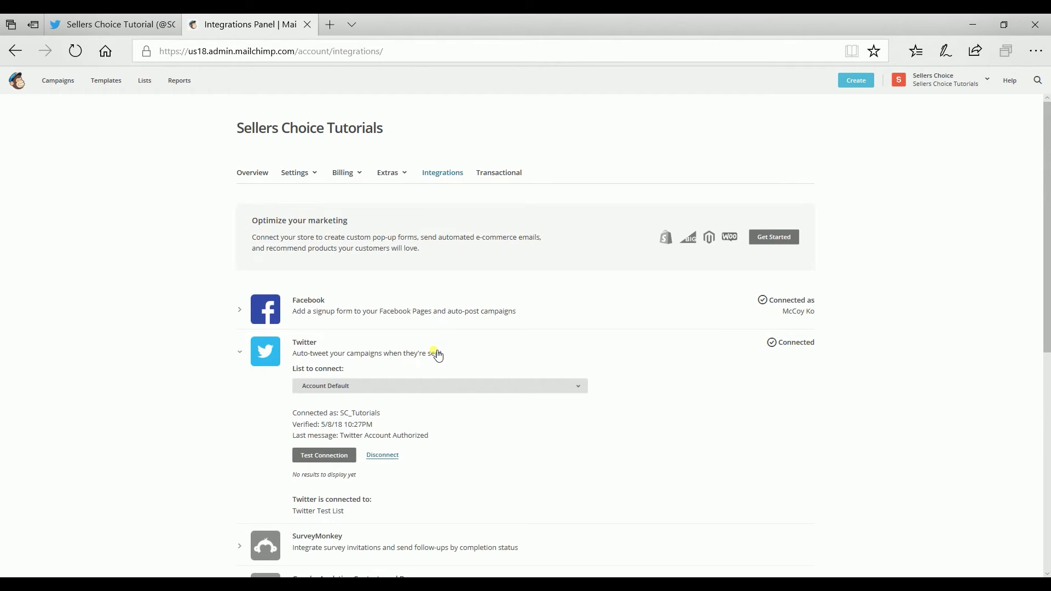
pyautogui.click(392, 456)
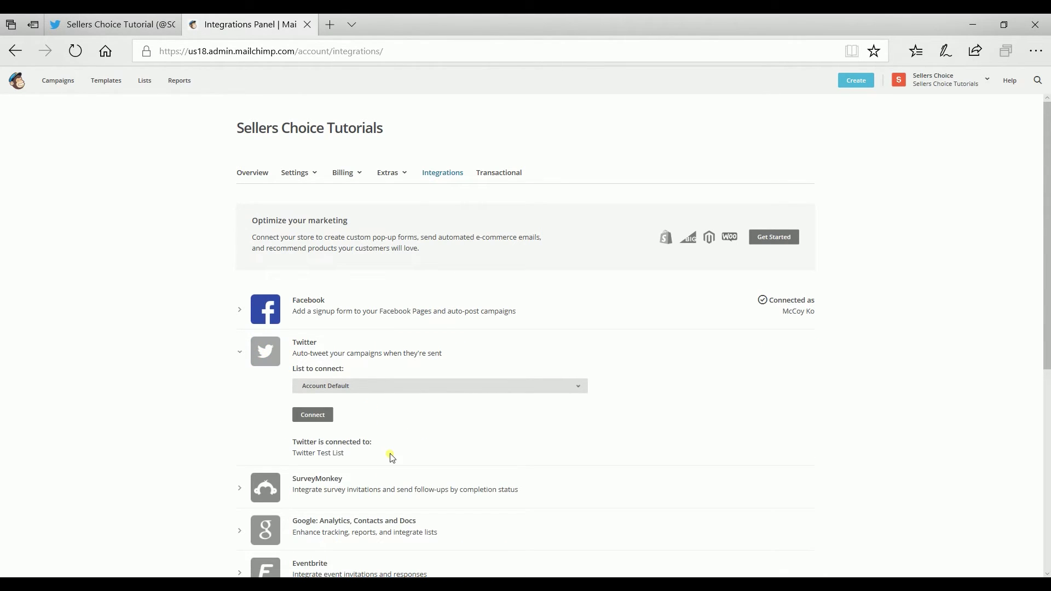
pyautogui.click(239, 351)
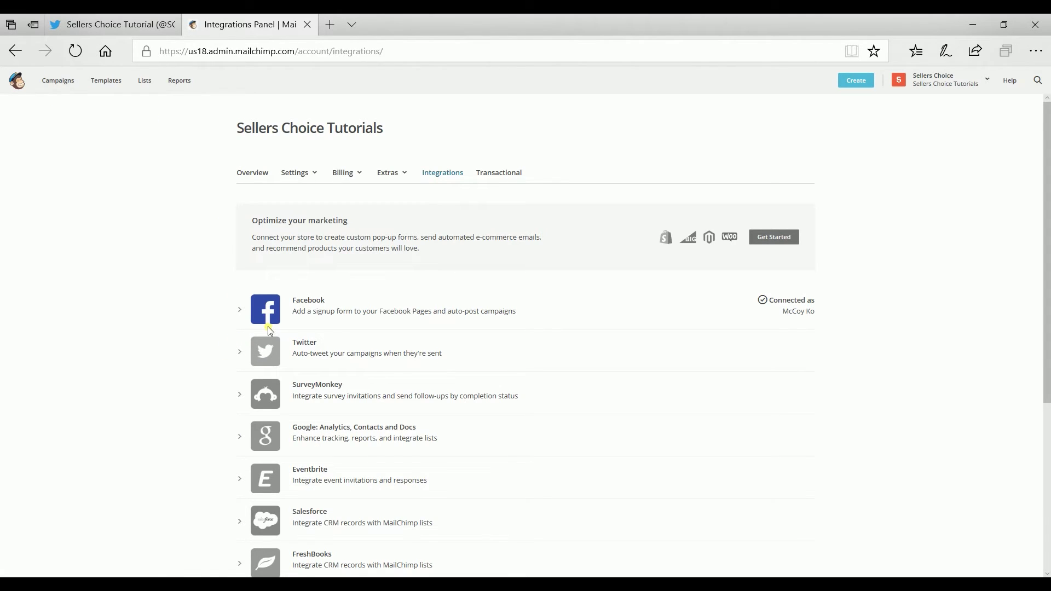
pyautogui.click(28, 91)
# Switch over to the Twitter profile browser tab.
pyautogui.click(95, 26)
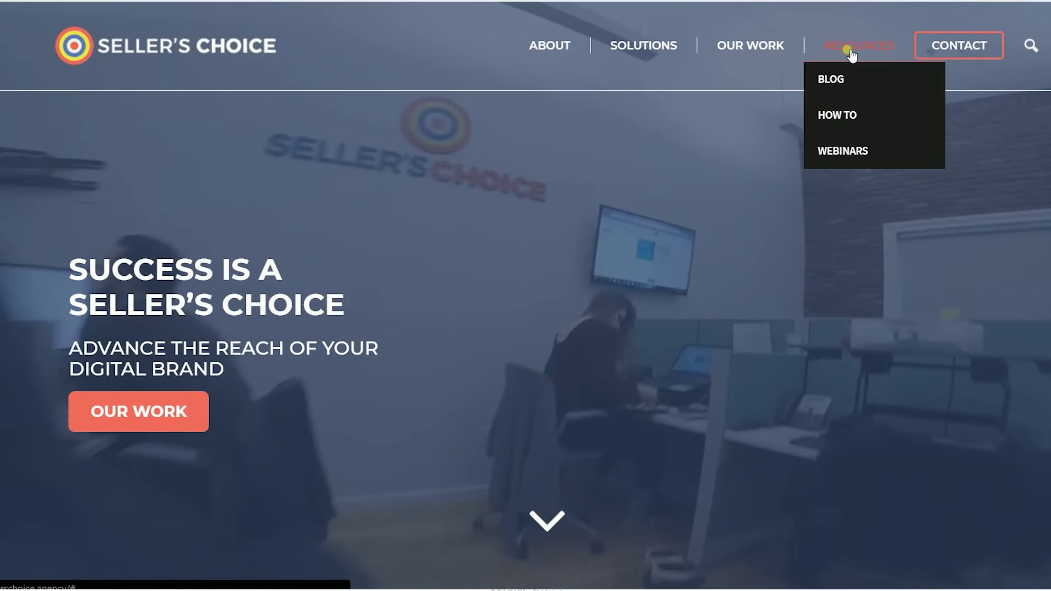
# Open the How To resources page and scroll through it.
pyautogui.click(815, 114)
pyautogui.scroll(-7, 807, 187)
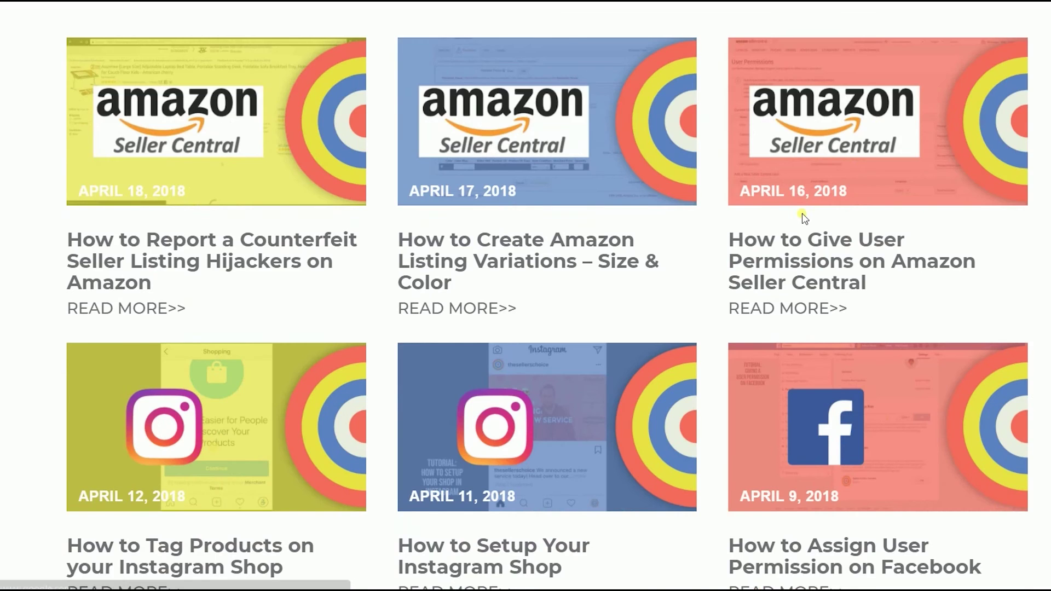
pyautogui.scroll(7, 806, 219)
# Move on to the Webinars page and scroll through its content.
pyautogui.moveTo(898, 45)
pyautogui.click(861, 148)
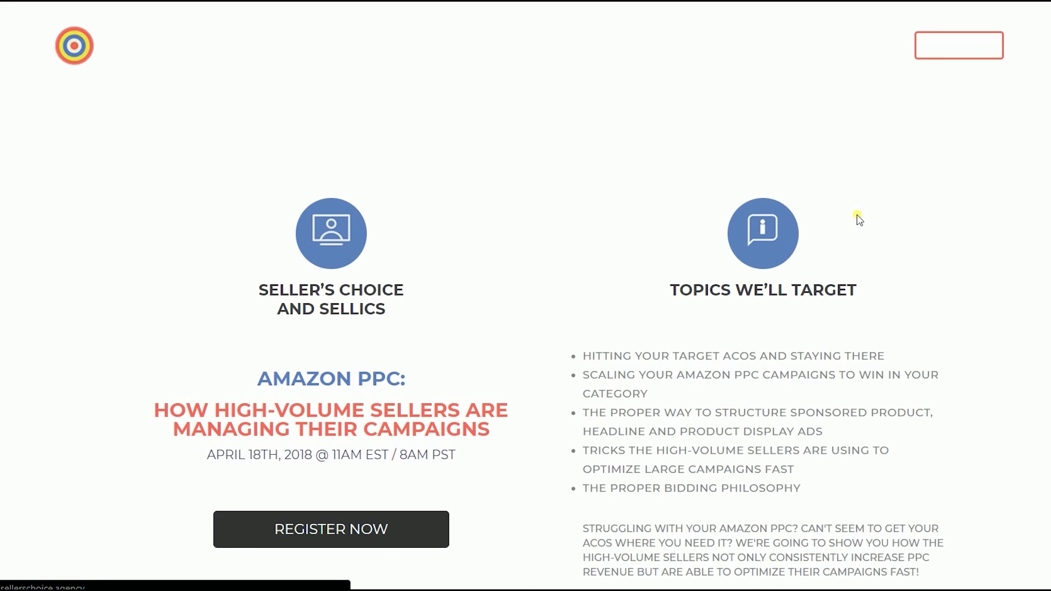
pyautogui.scroll(-5, 859, 218)
pyautogui.scroll(7, 904, 103)
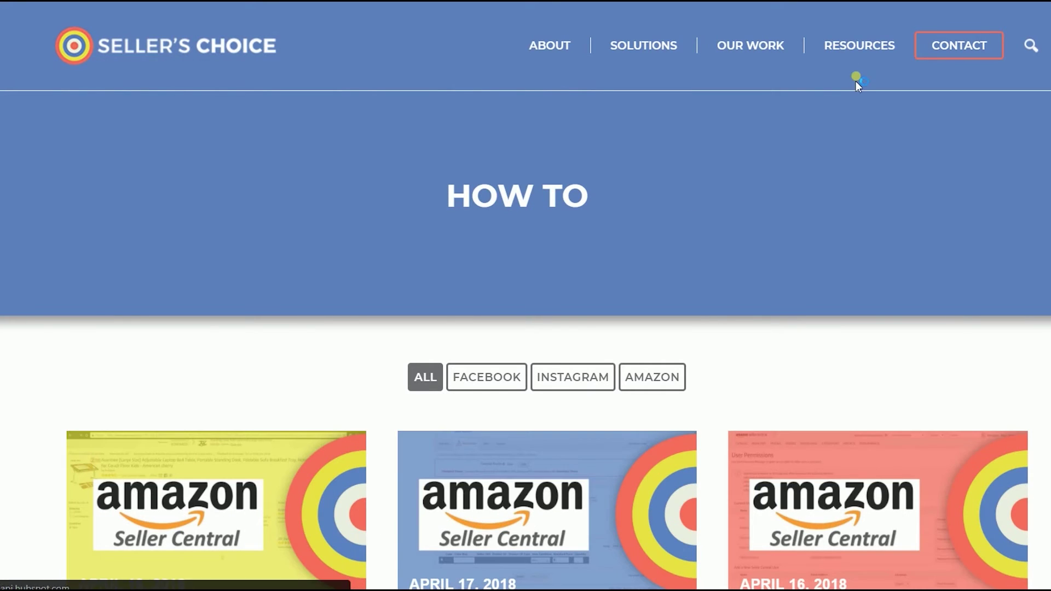
# Browse the Blog page listing April 2018 posts under category filters.
pyautogui.moveTo(854, 47)
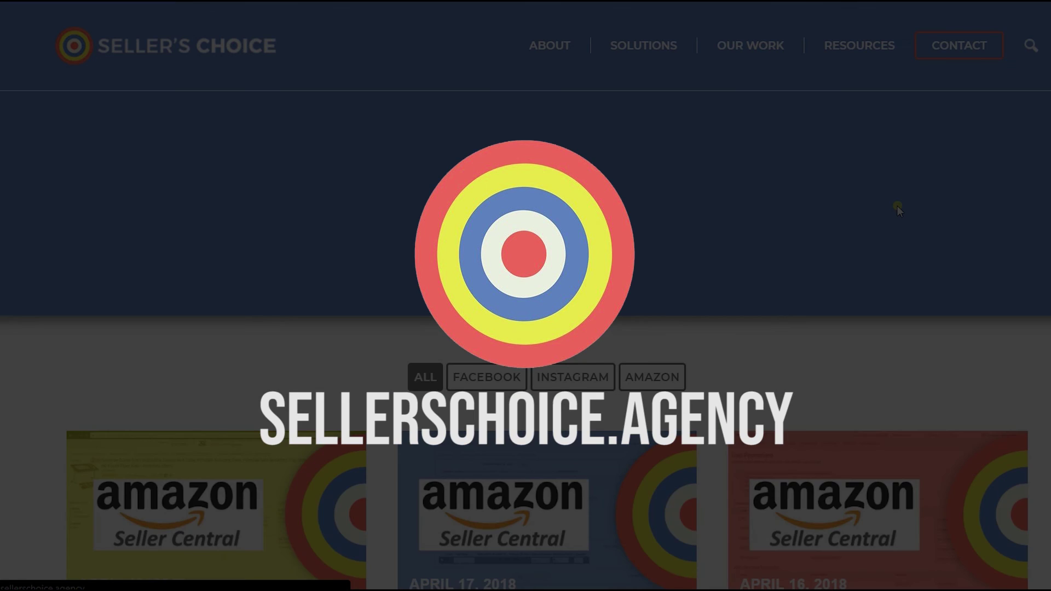
pyautogui.scroll(-8, 898, 206)
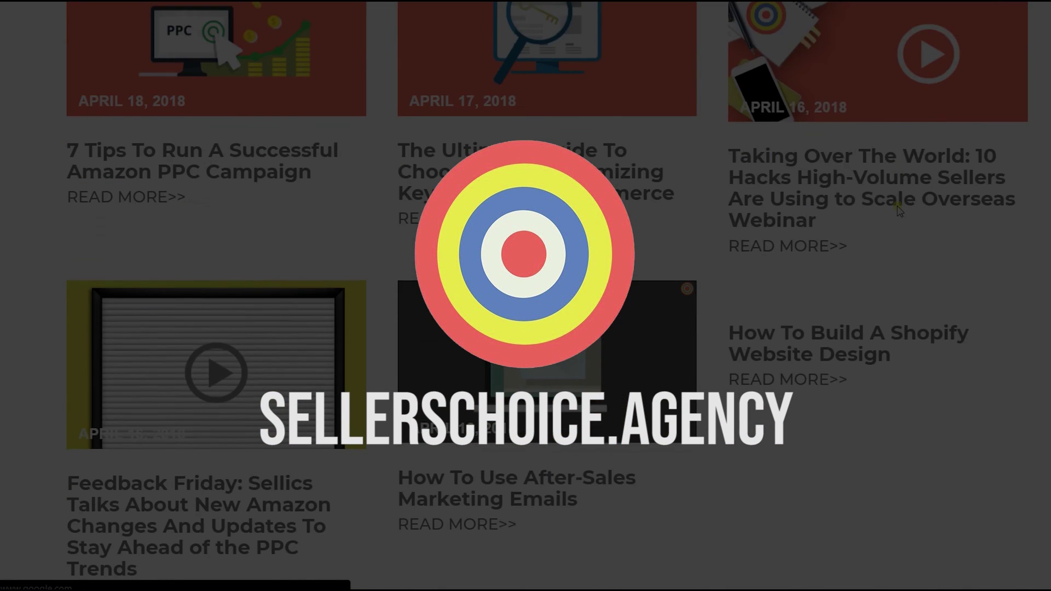
pyautogui.scroll(-5, 899, 210)
pyautogui.scroll(10, 898, 209)
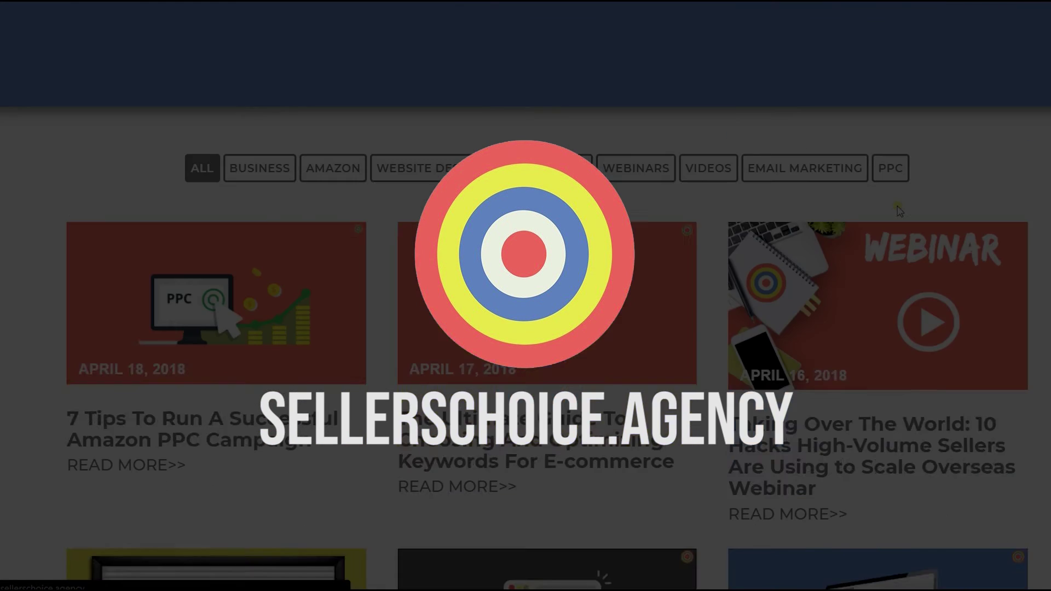